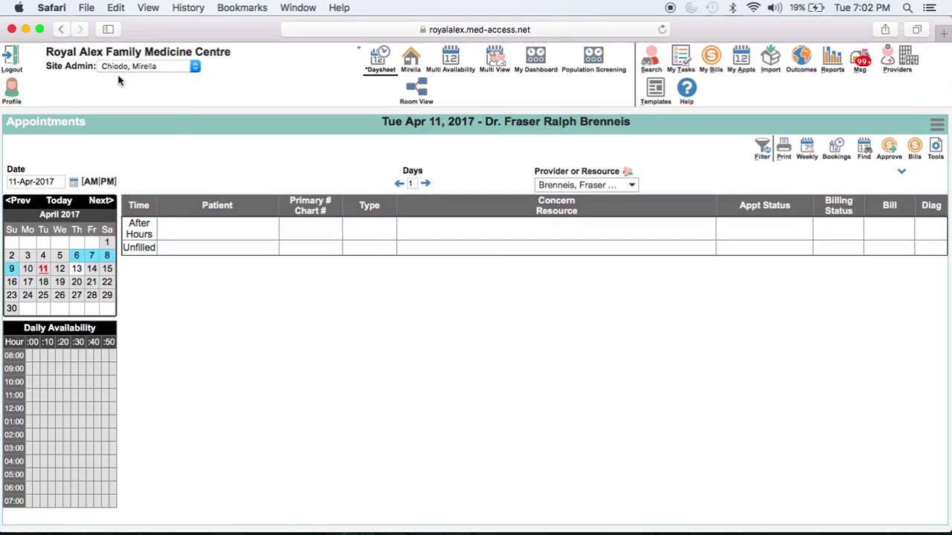
Step: Start a blank New Macro from the Macros tab of your User Settings
left_click(12, 90)
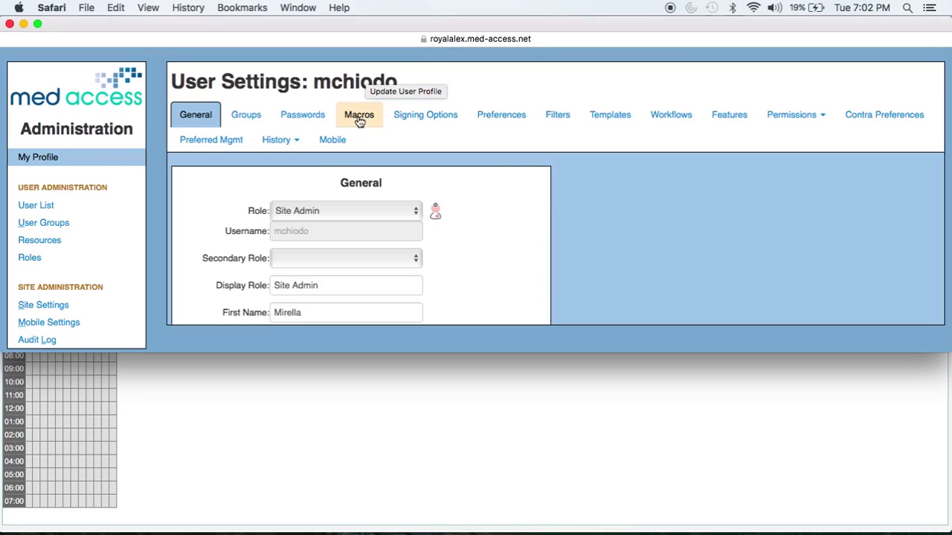
left_click(359, 118)
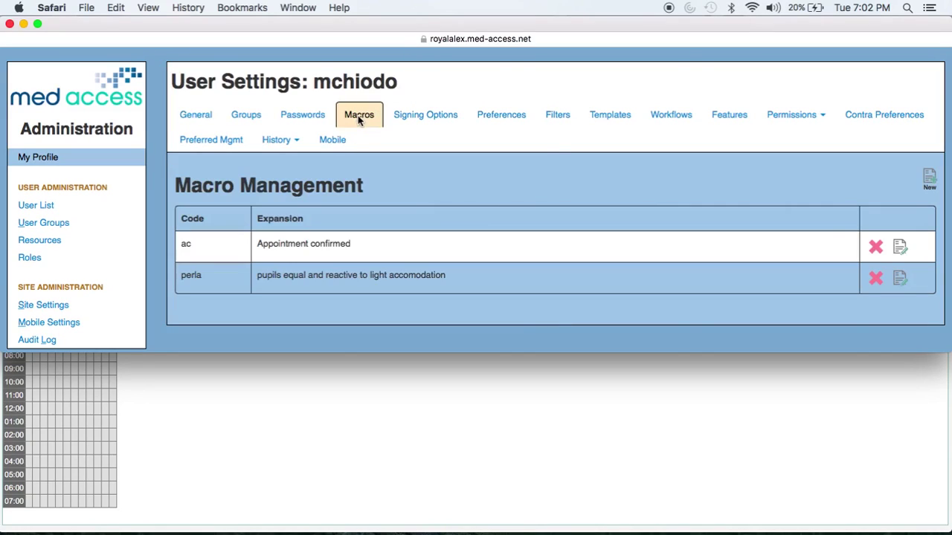
left_click(928, 181)
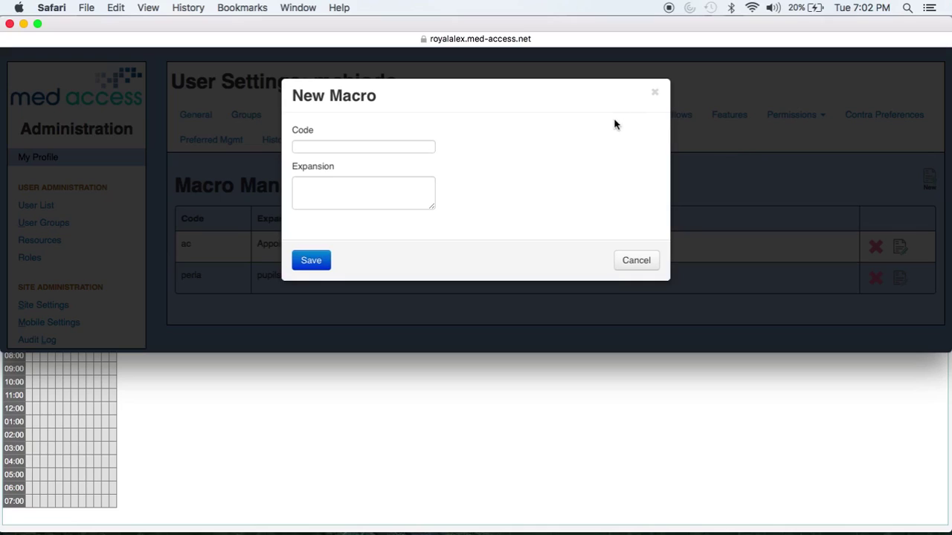
Step: Enter macro code 'ne' and paste the normal-exam wording as its expansion
left_click(335, 147)
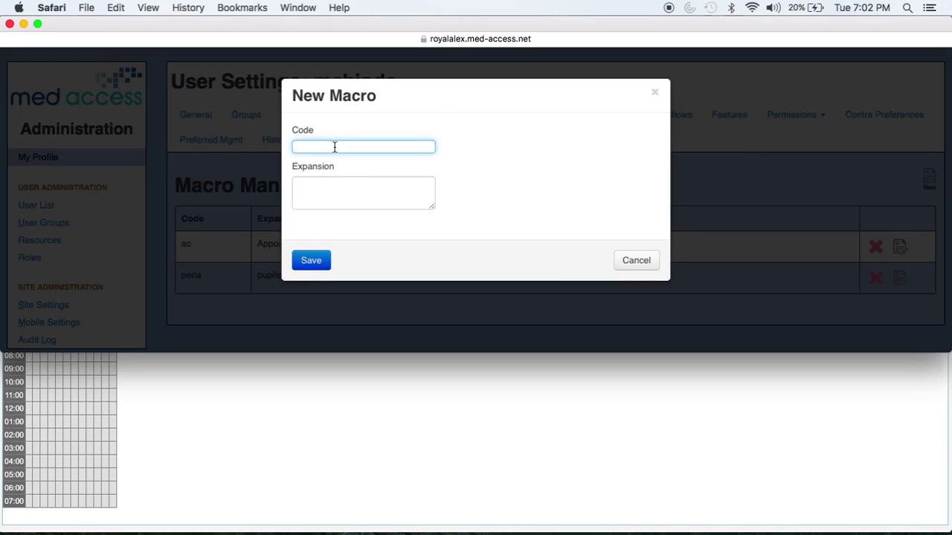
type("ne")
left_click(311, 189)
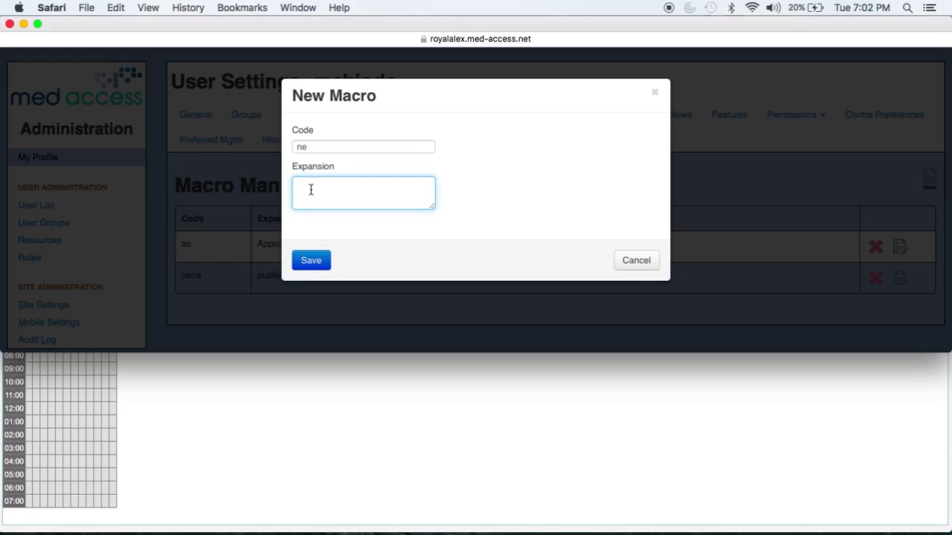
key("super+v")
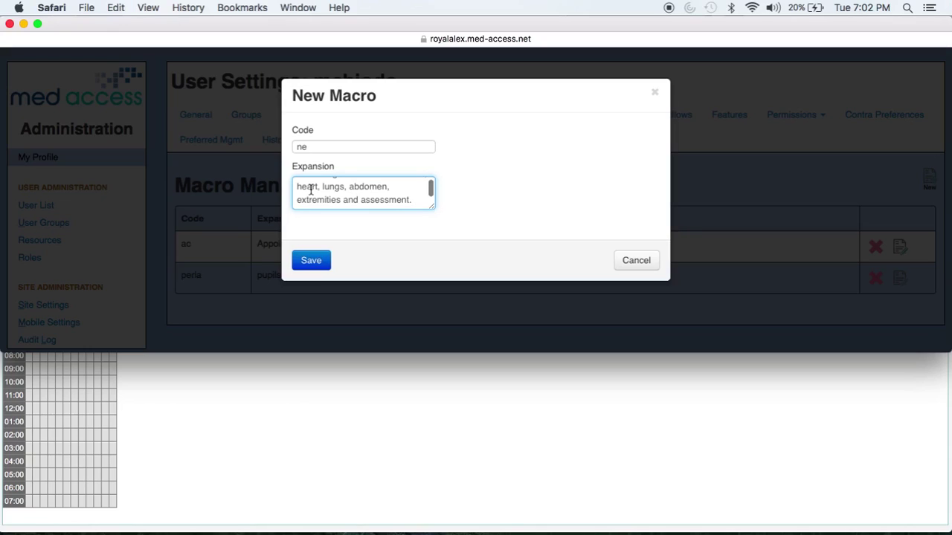
Step: Delete the duplicated 'Normal exam' opening phrase and save the ne macro
key("Up")
key("Up")
key("Up")
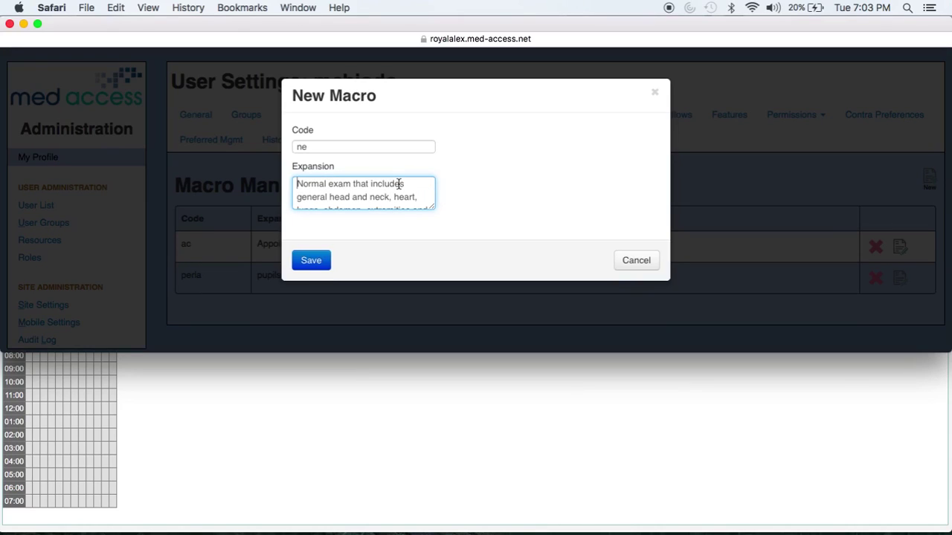
key("Down")
key("Down")
key("Down")
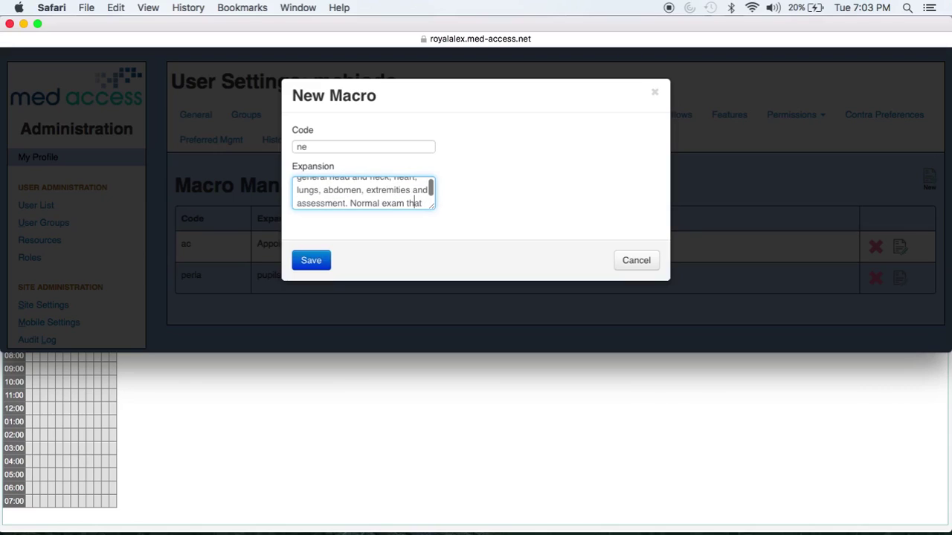
key("Down")
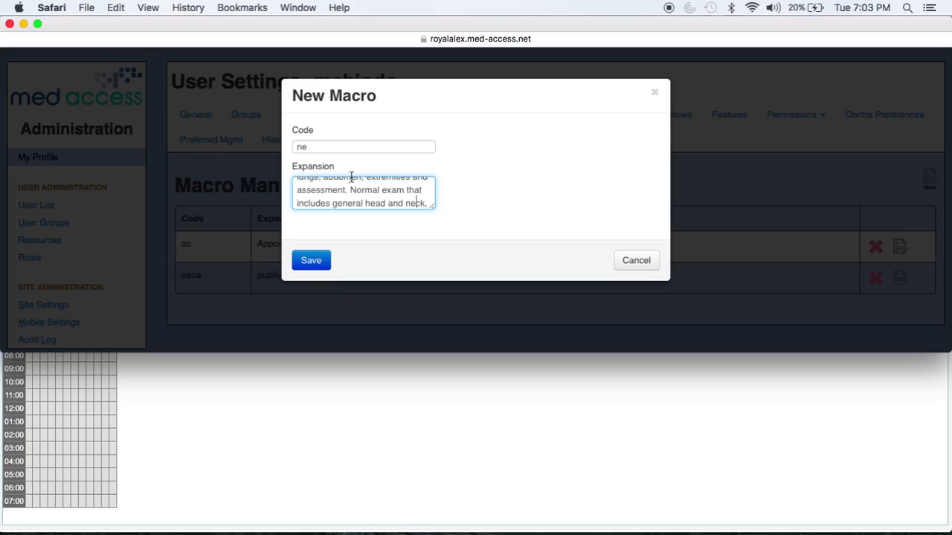
left_click_drag(350, 190, 394, 207)
key("BackSpace")
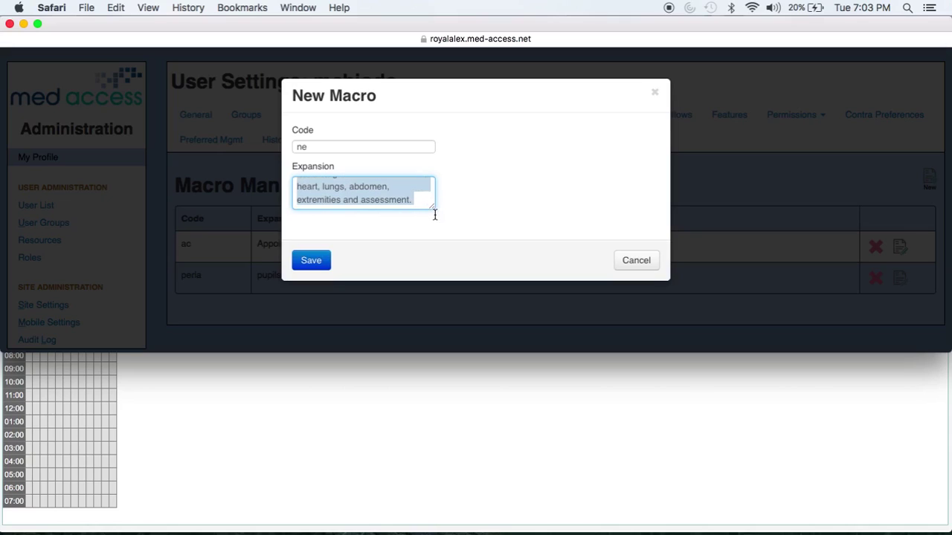
left_click(306, 264)
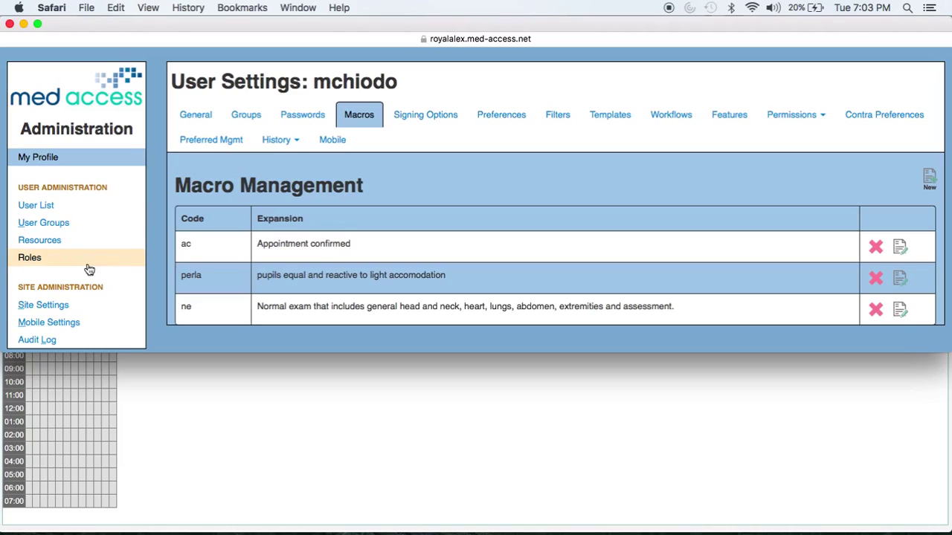
Step: View the Site Macros list in Site Settings, discarding an unsaved new site macro form
left_click(39, 313)
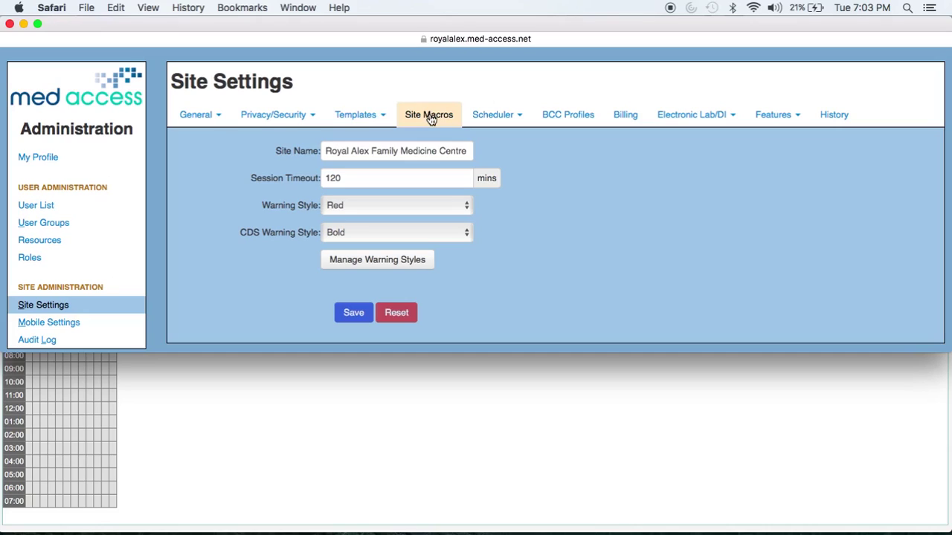
left_click(429, 115)
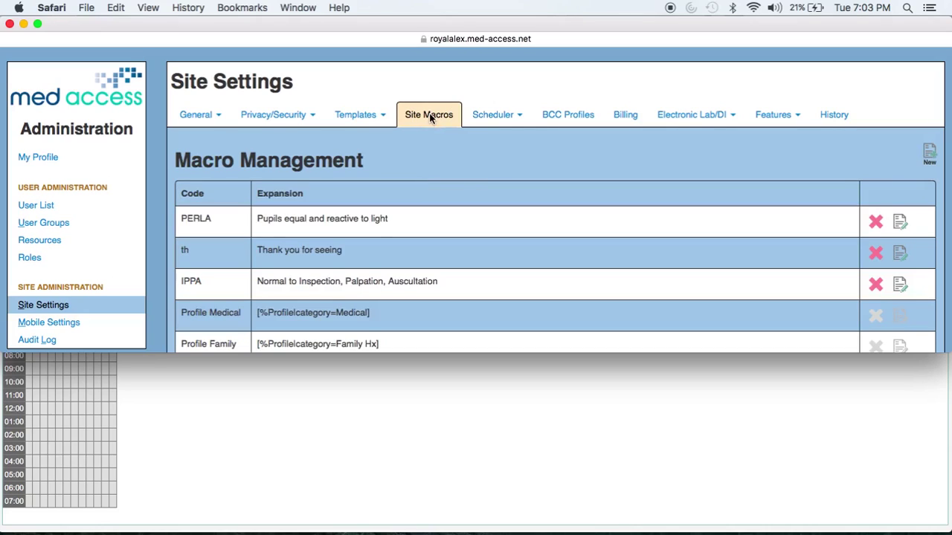
left_click(930, 155)
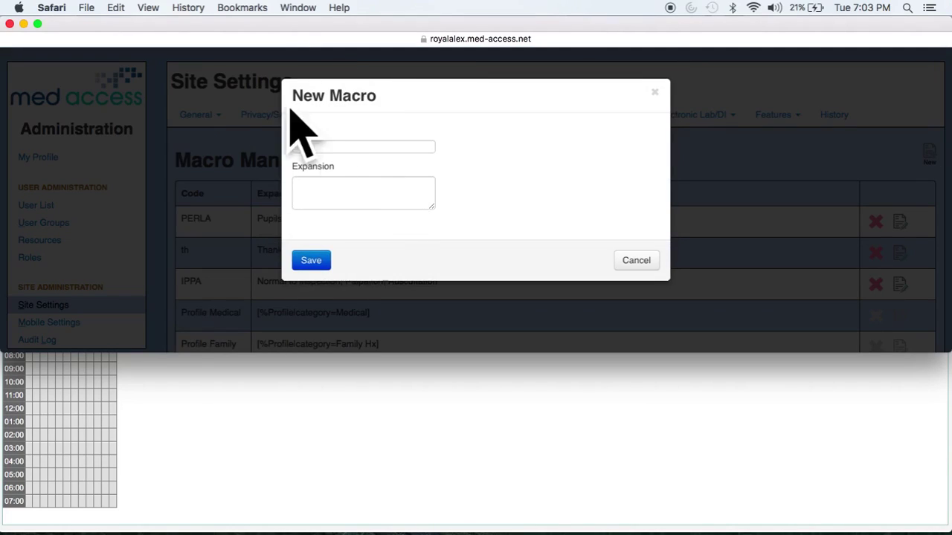
left_click(323, 146)
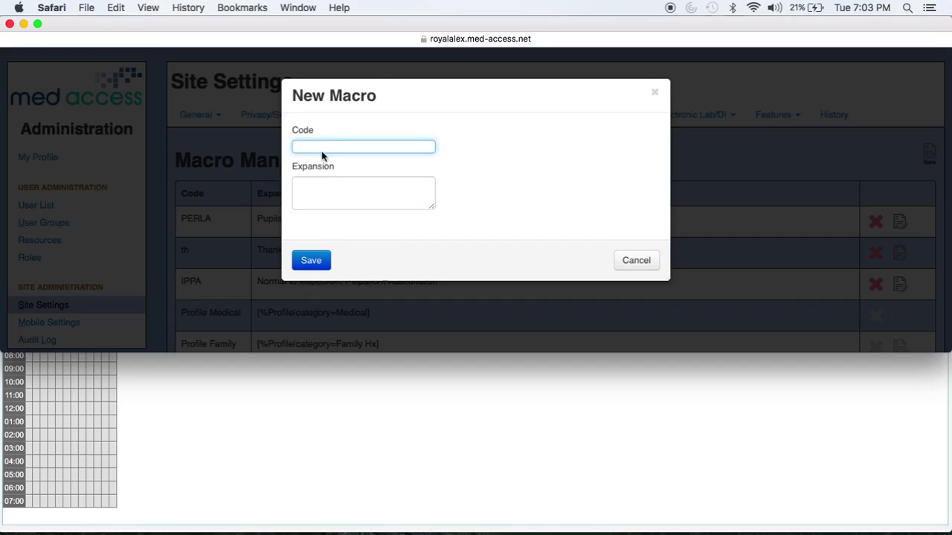
left_click(317, 187)
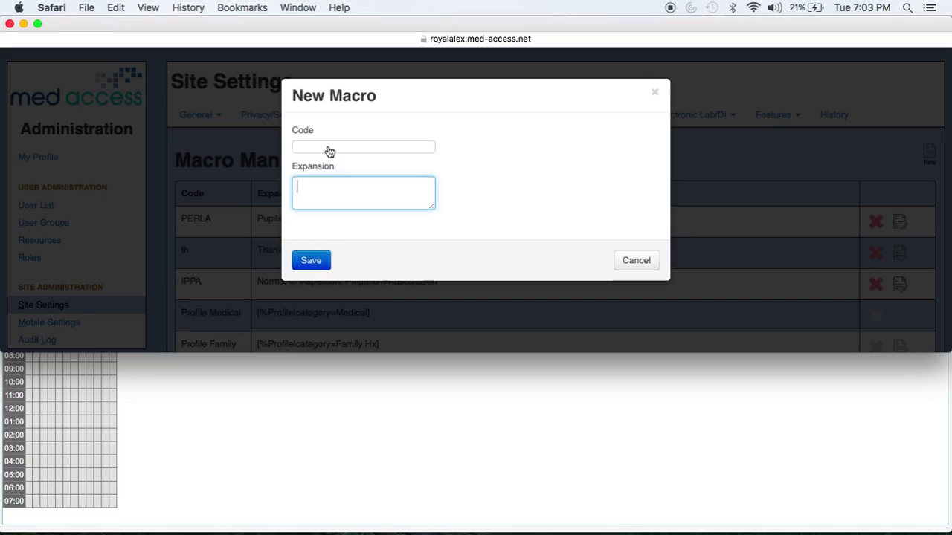
left_click(656, 95)
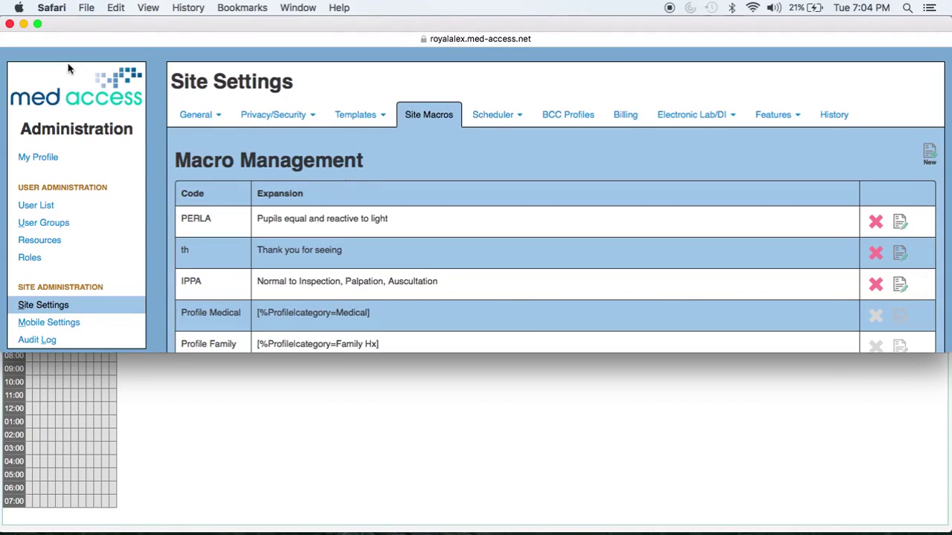
Step: Open the test patient's chart and begin a Routine Office Visit note at Subjective Note
left_click(10, 23)
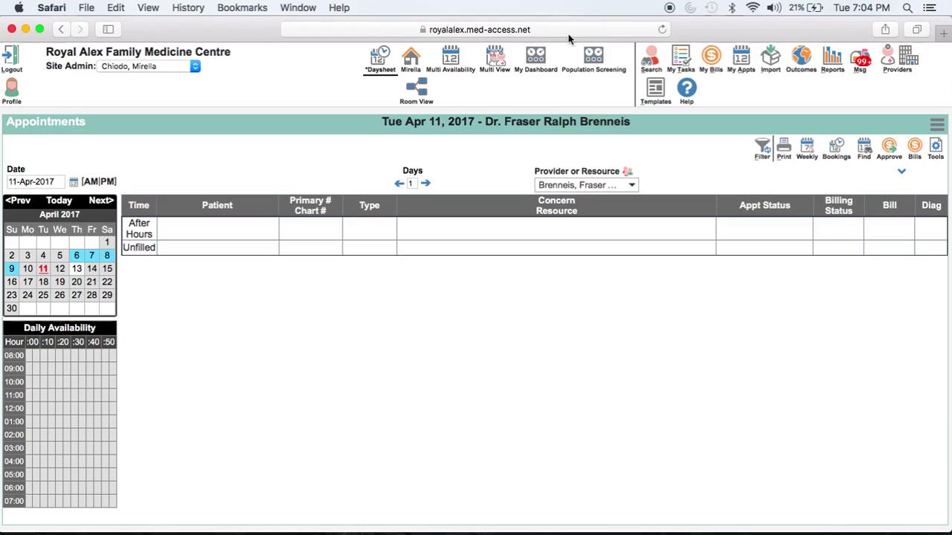
mouse_move(651, 65)
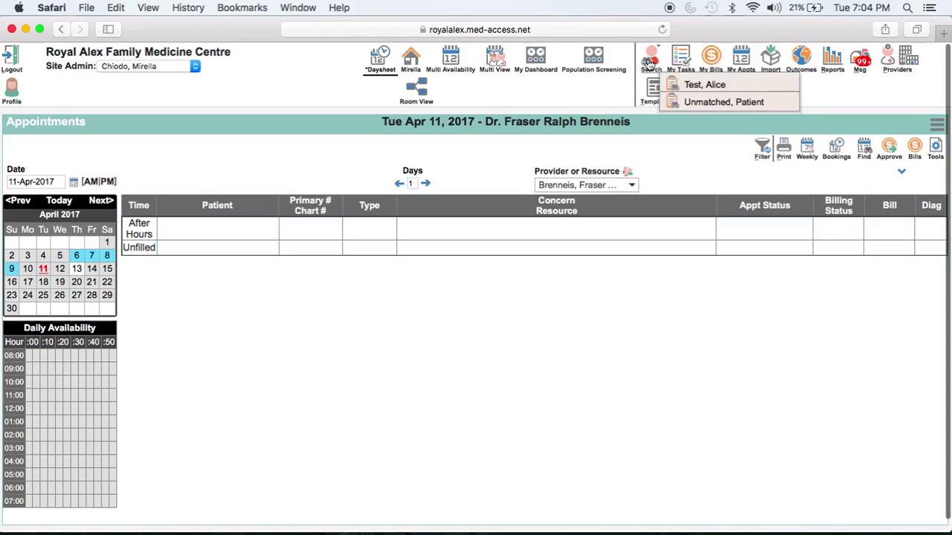
left_click(695, 86)
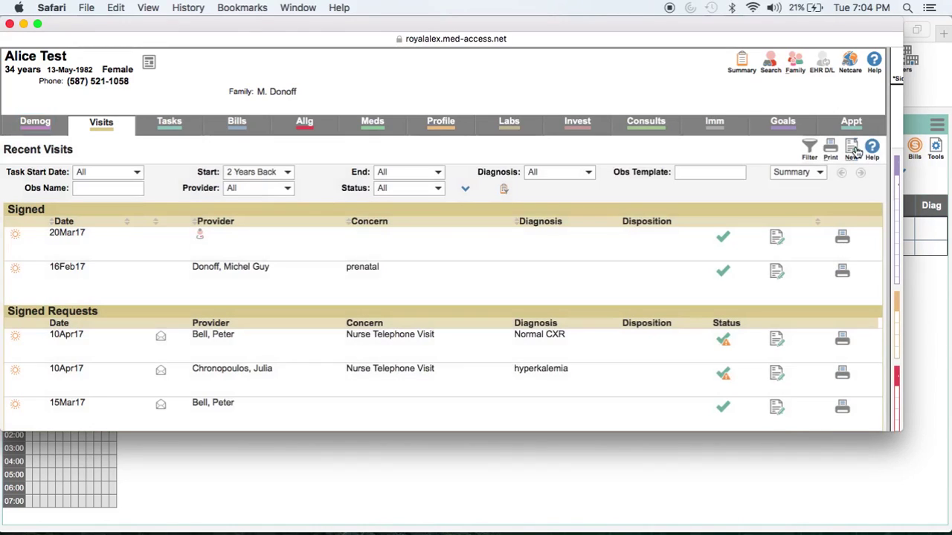
left_click(852, 147)
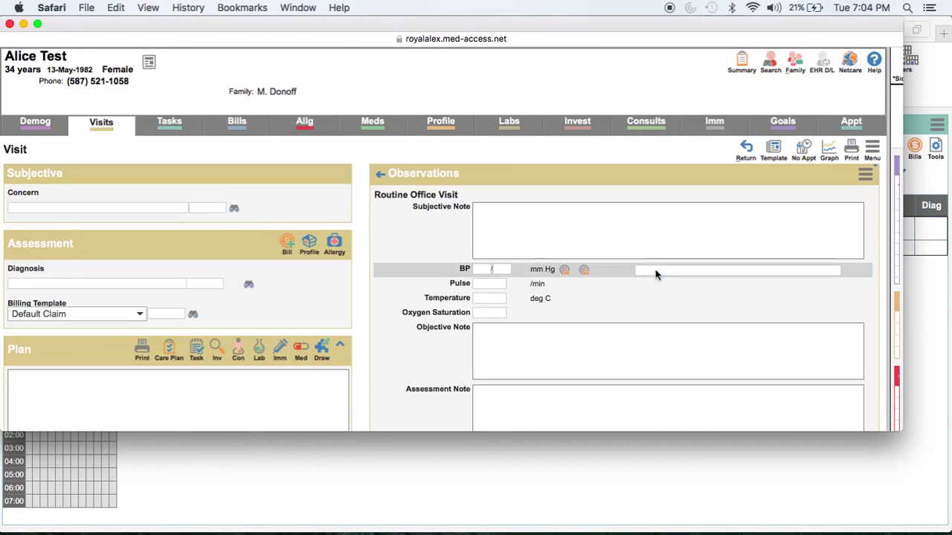
left_click(494, 217)
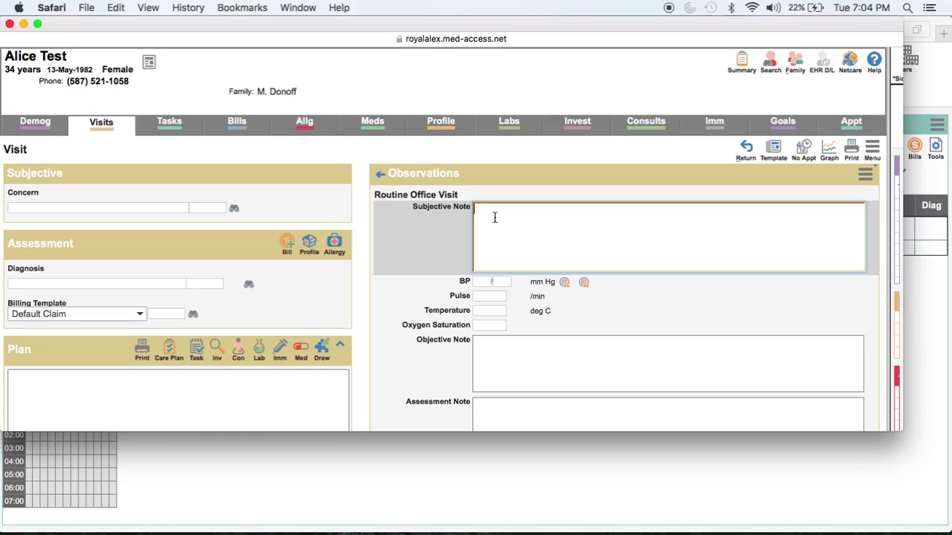
Step: Insert the 'ne' normal-exam text three times: from the macro picker, then by typing ne twice
key("ctrl+space")
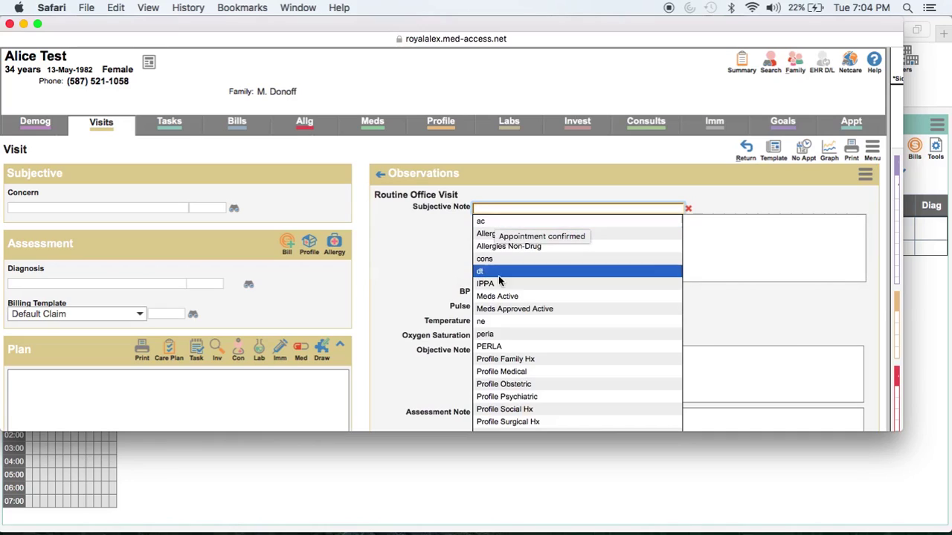
left_click(481, 322)
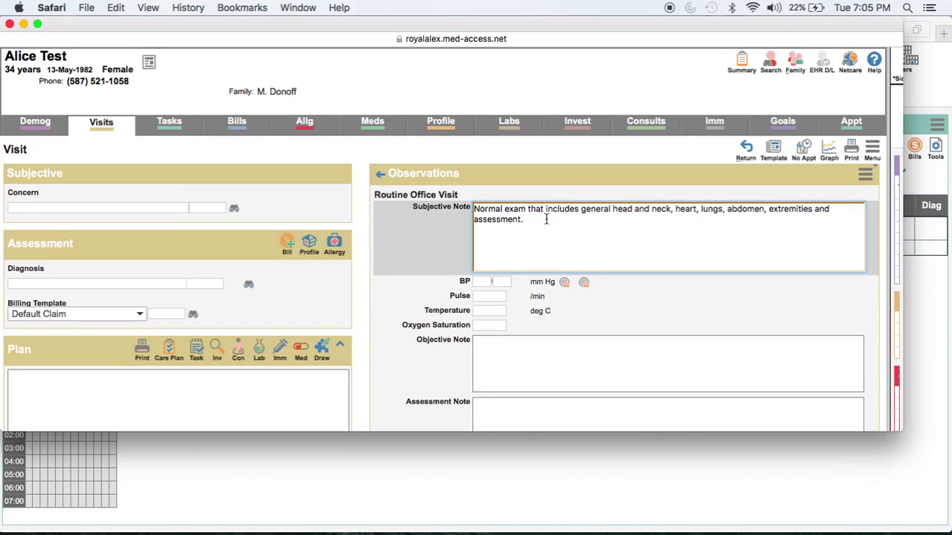
key("Return")
key("Return")
type("ne")
key("space")
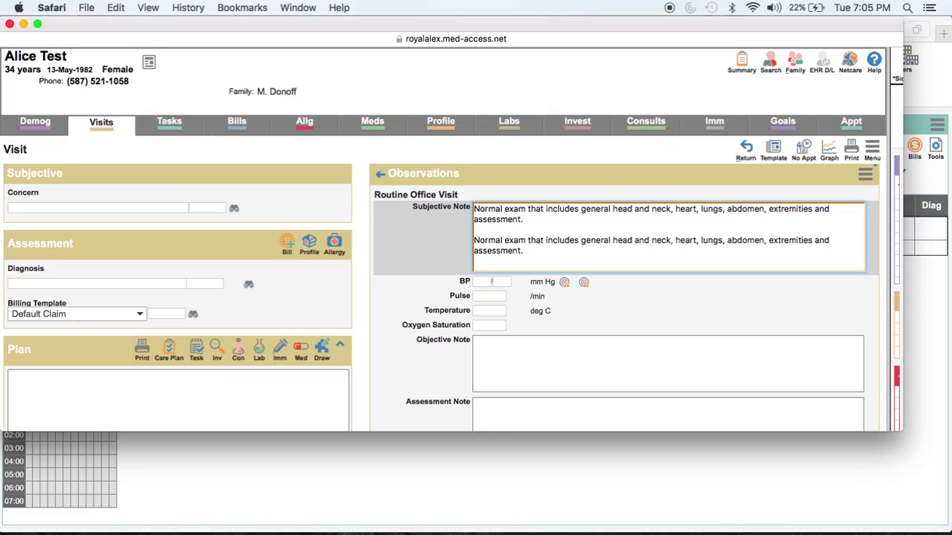
key("Return")
key("Return")
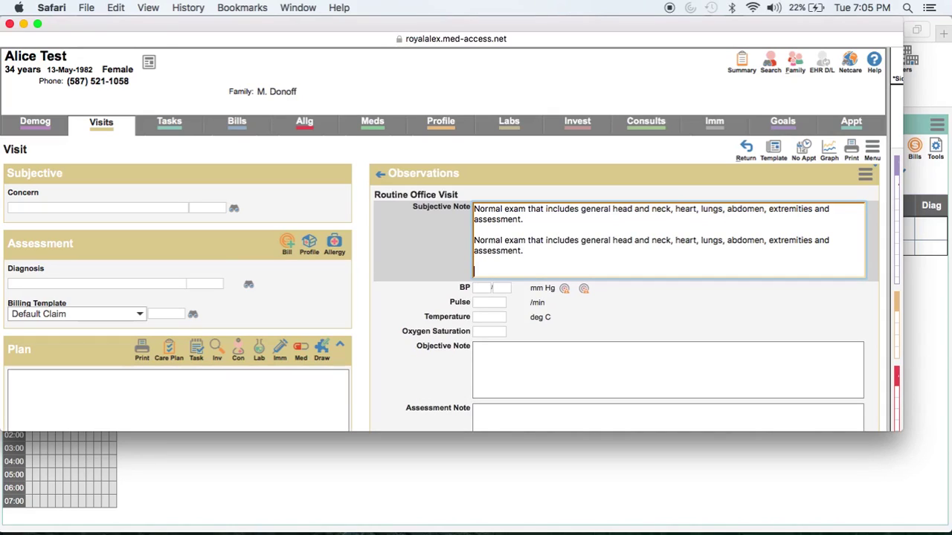
type("ne")
key("space")
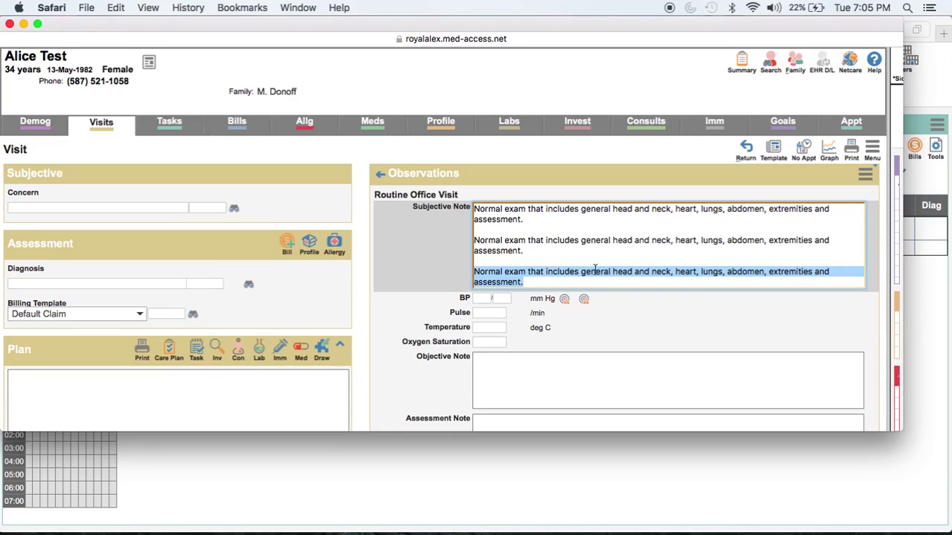
Step: Insert the Profile Medical macro into the Objective Note, adding 'esophageal reflux'
left_click(510, 367)
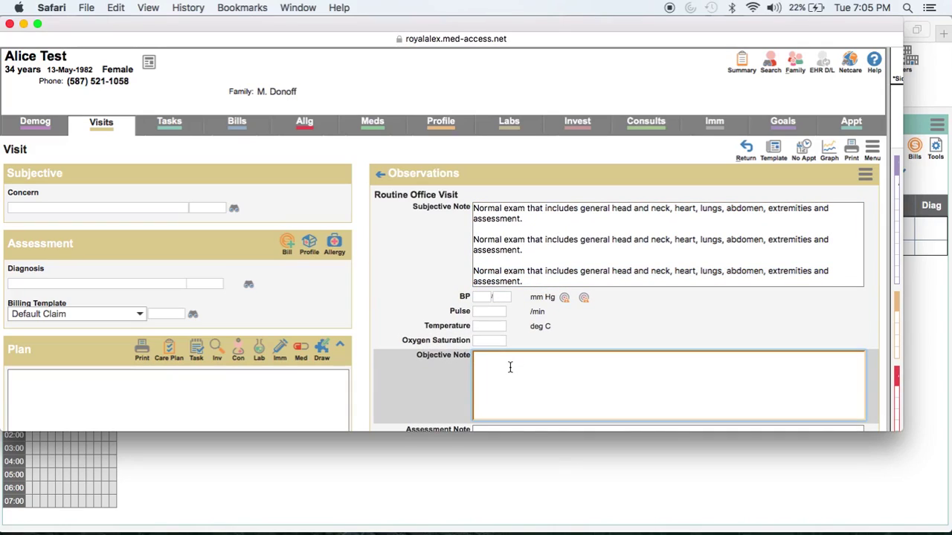
key("F2")
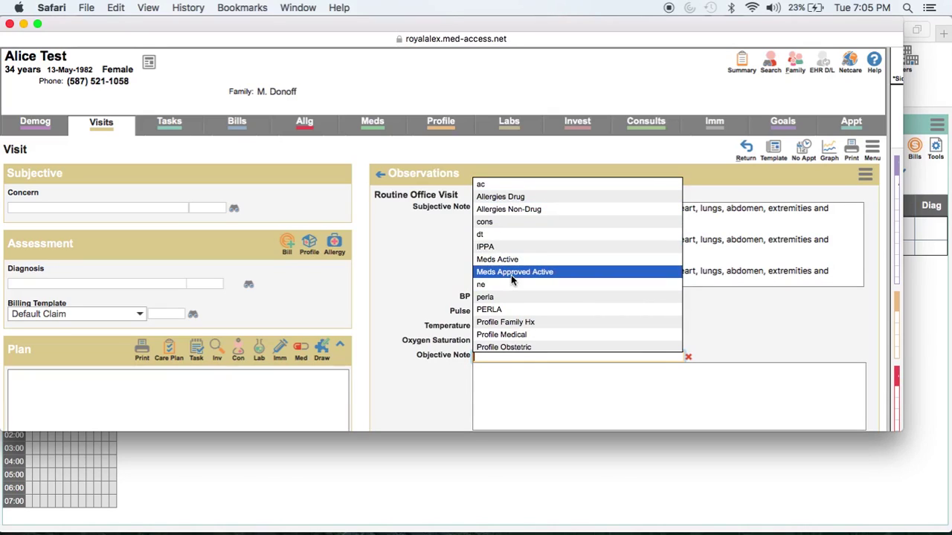
scroll(513, 290, "down", 5)
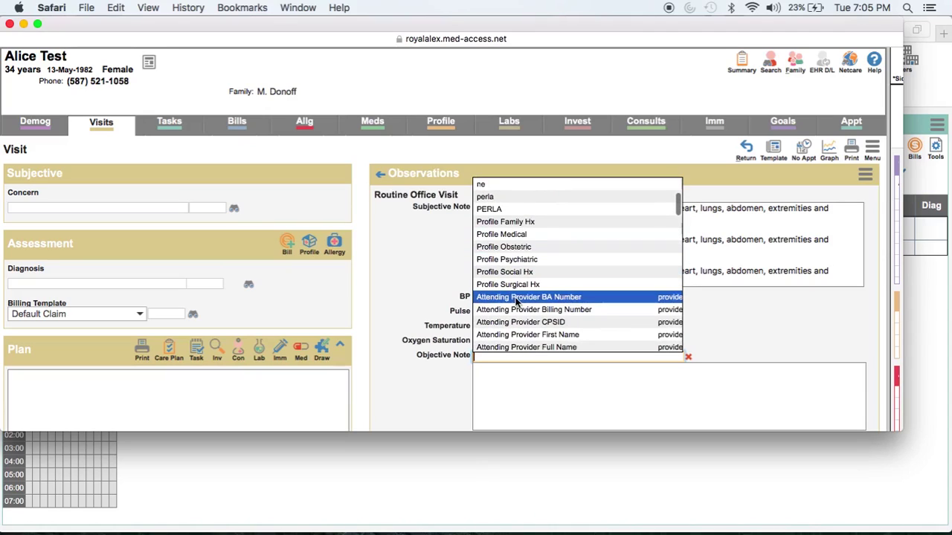
scroll(517, 301, "down", 4)
scroll(516, 302, "down", 5)
scroll(514, 296, "up", 10)
scroll(514, 296, "down", 2)
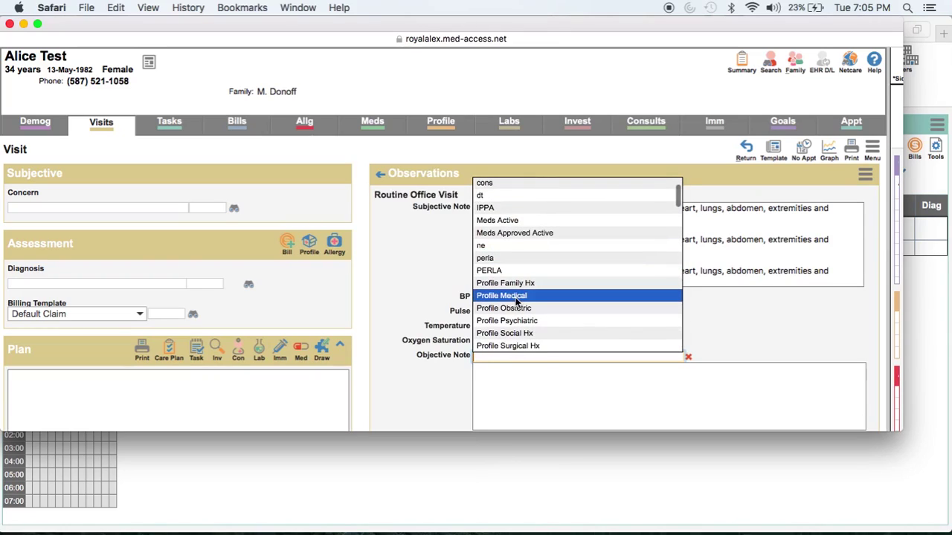
left_click(491, 297)
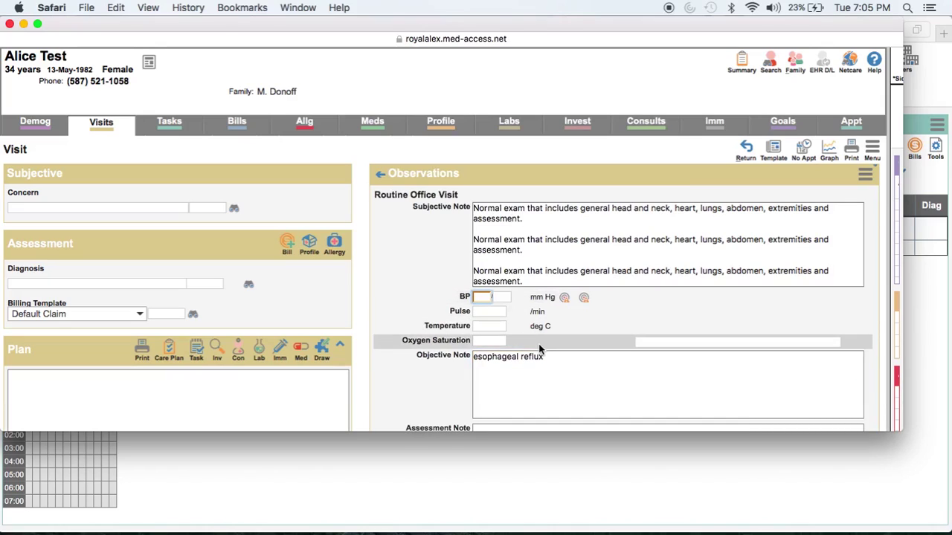
left_click_drag(547, 360, 451, 361)
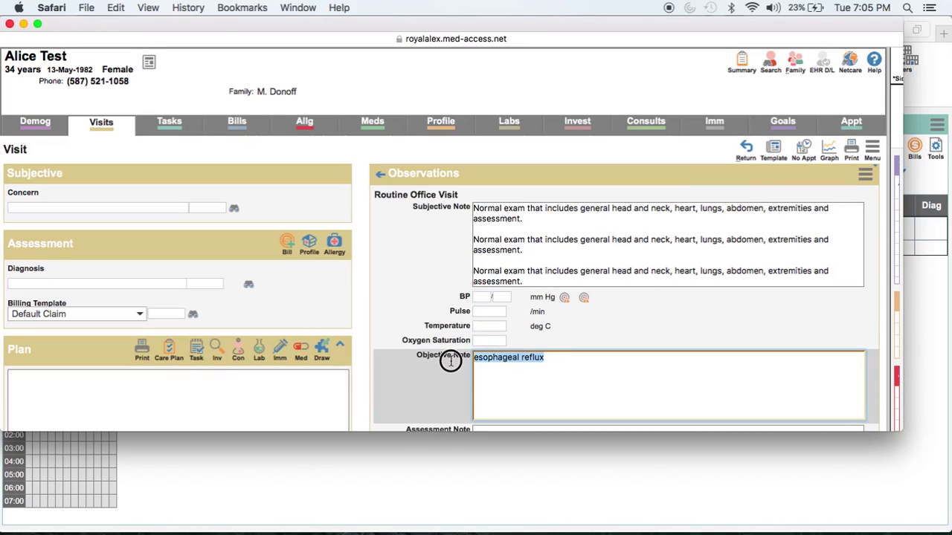
left_click(550, 361)
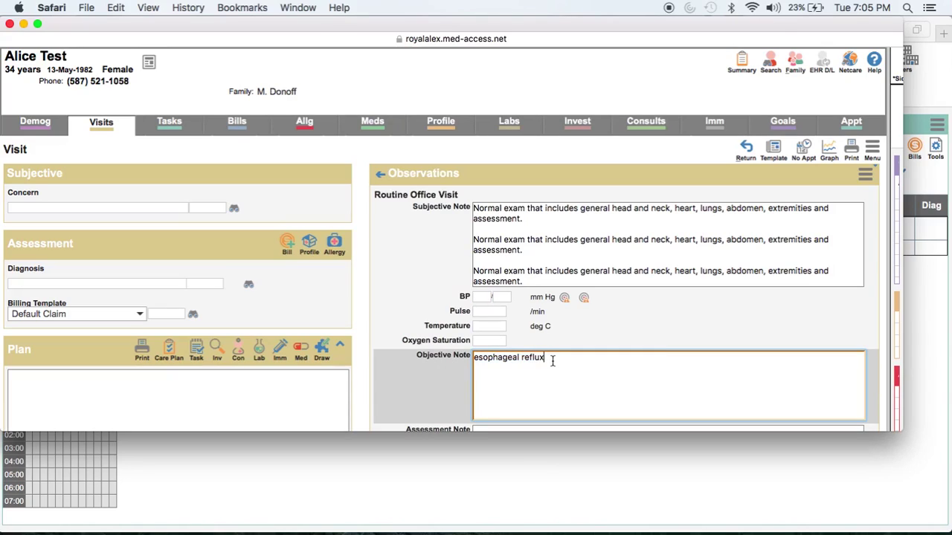